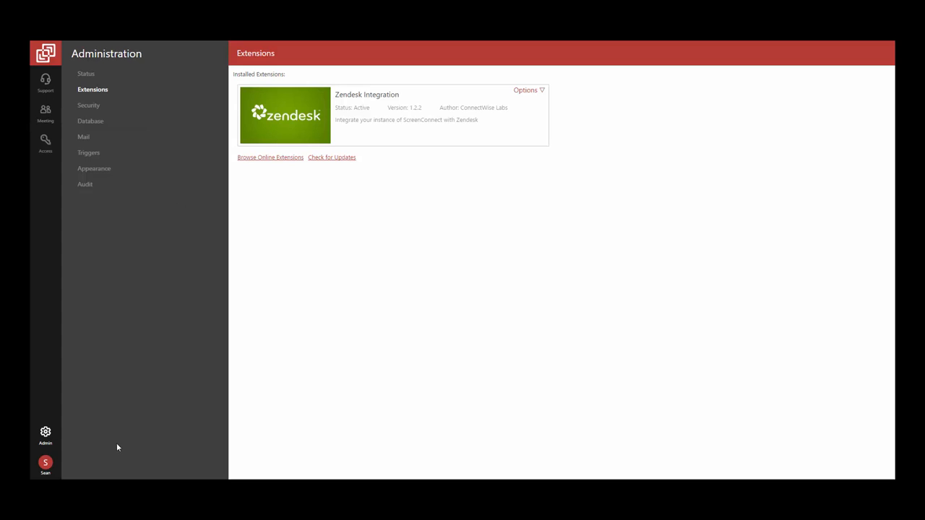
Step: Open Zendesk Integration Settings from the account menu to show the pre-filled API token and Zendesk- prefix
click(48, 464)
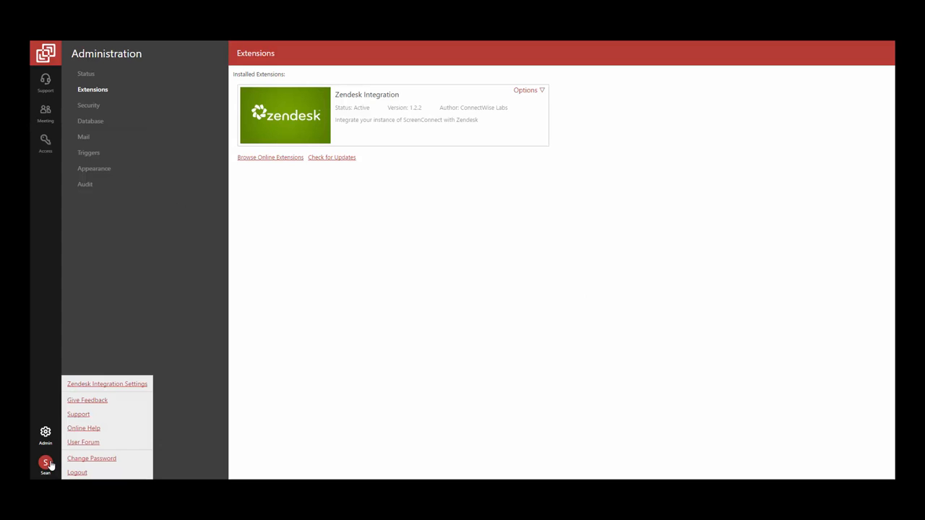
click(94, 388)
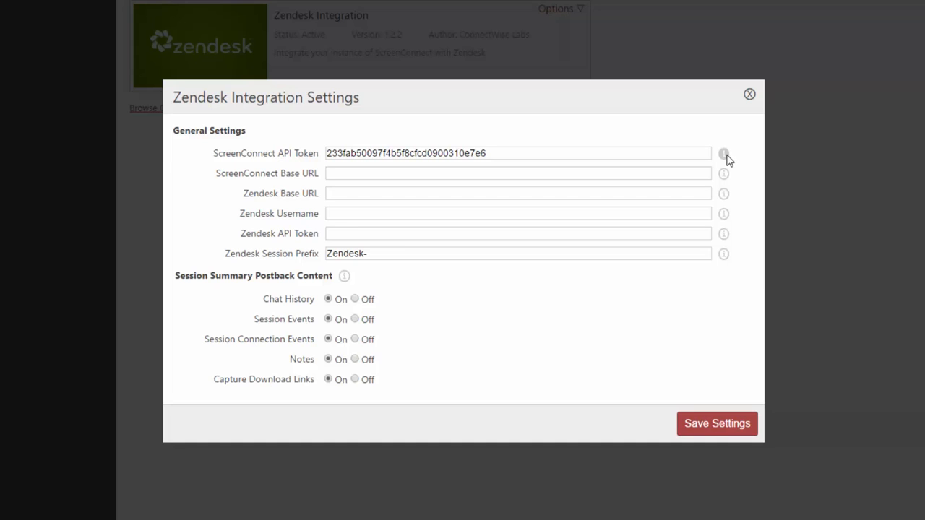
mouse_move(725, 156)
mouse_move(725, 178)
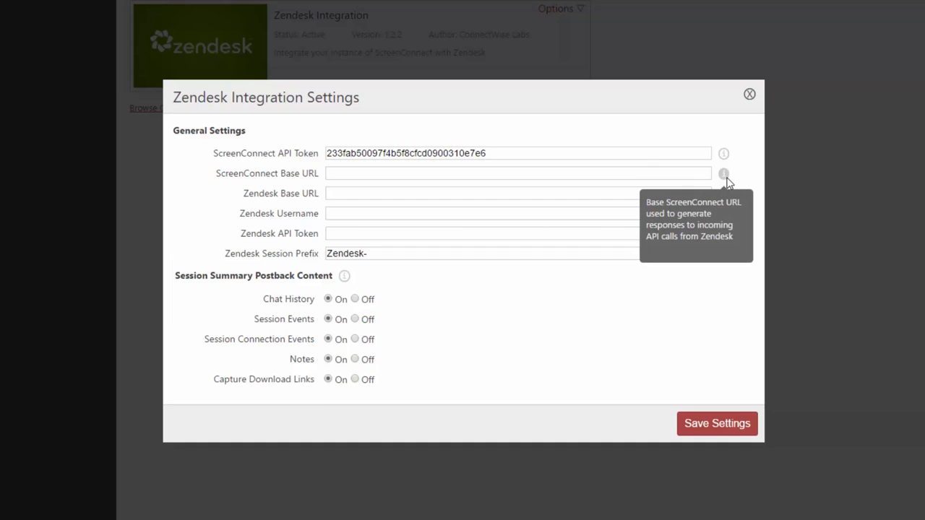
click(706, 174)
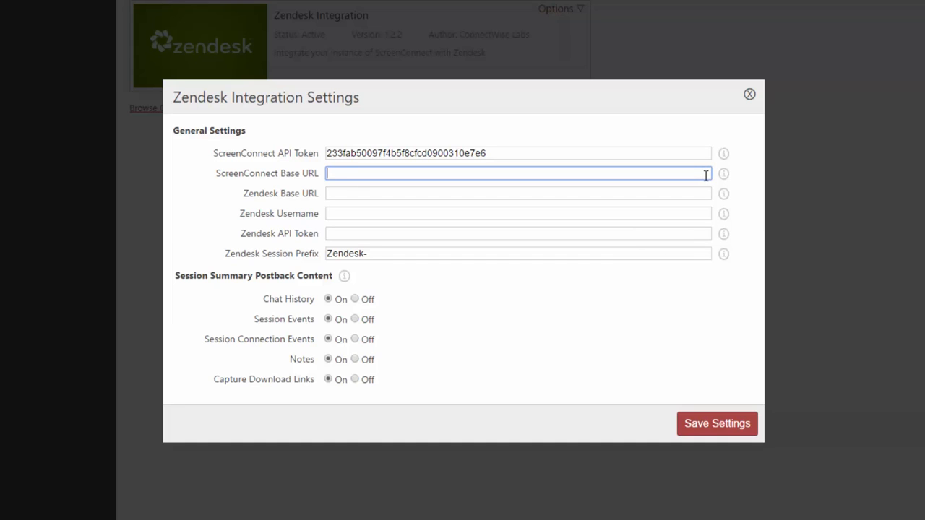
text(https://myscreenconnect.screenconnect.com)
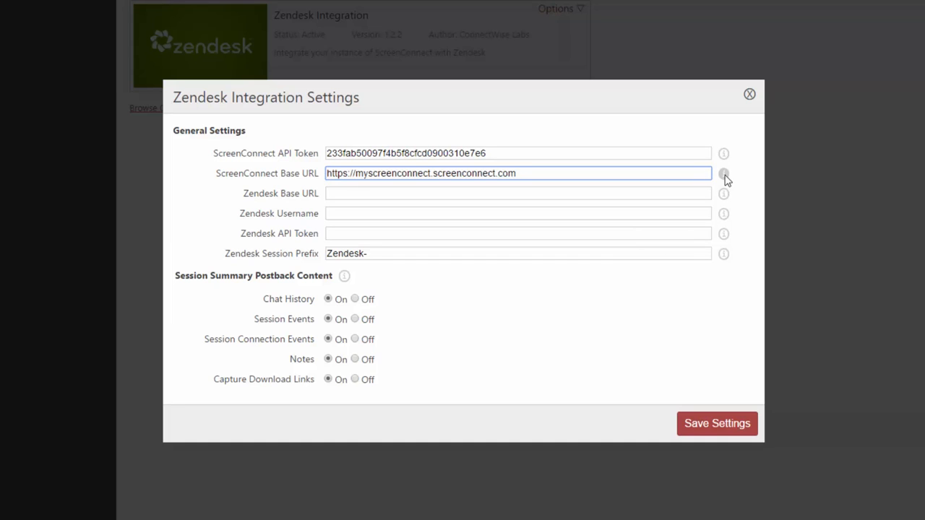
mouse_move(725, 177)
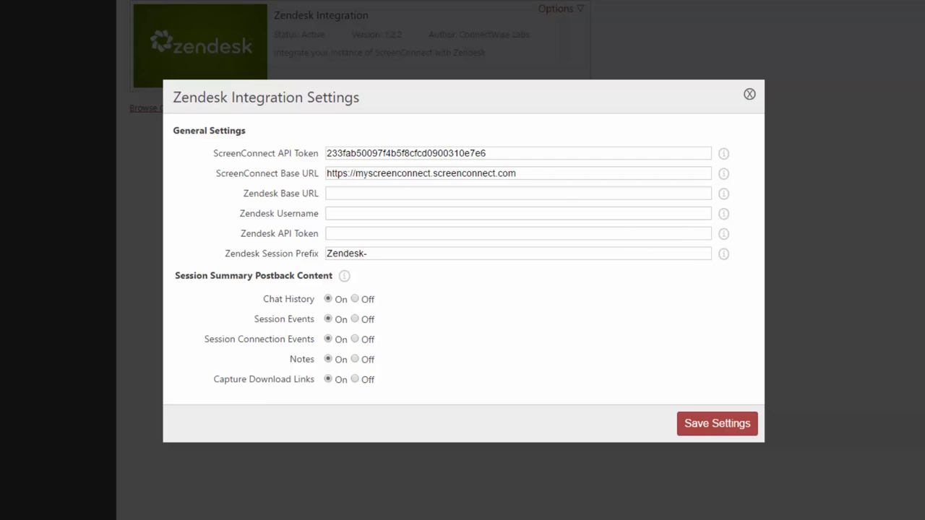
click(662, 195)
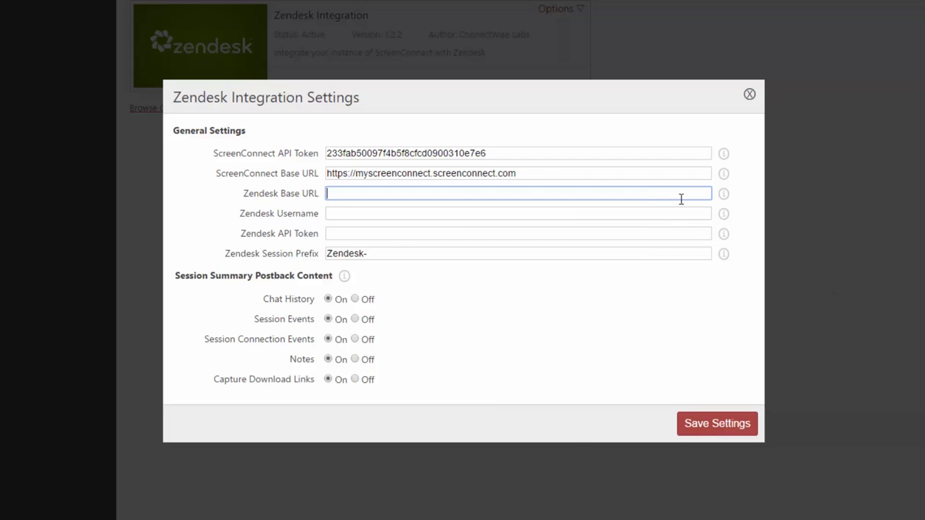
text(https://myzendesk.zendesk.com)
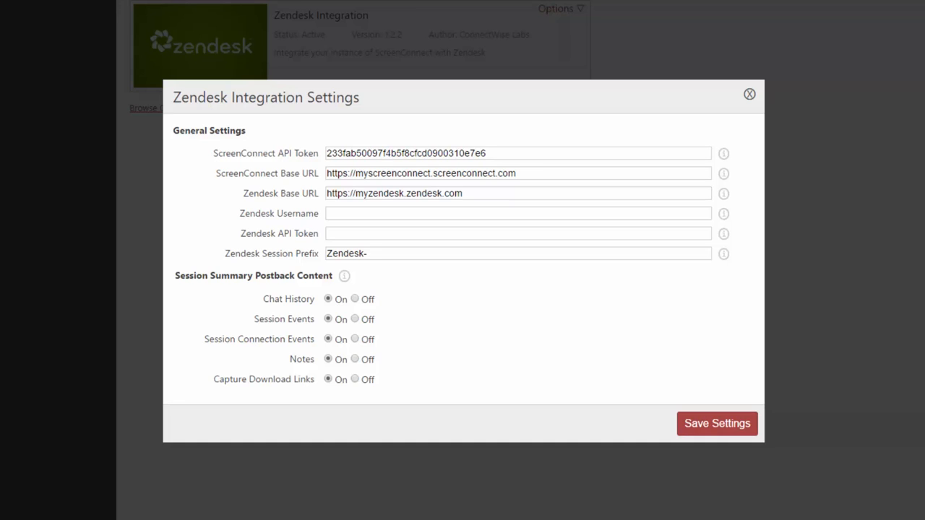
Step: Enter the Zendesk username e-mail address
click(482, 215)
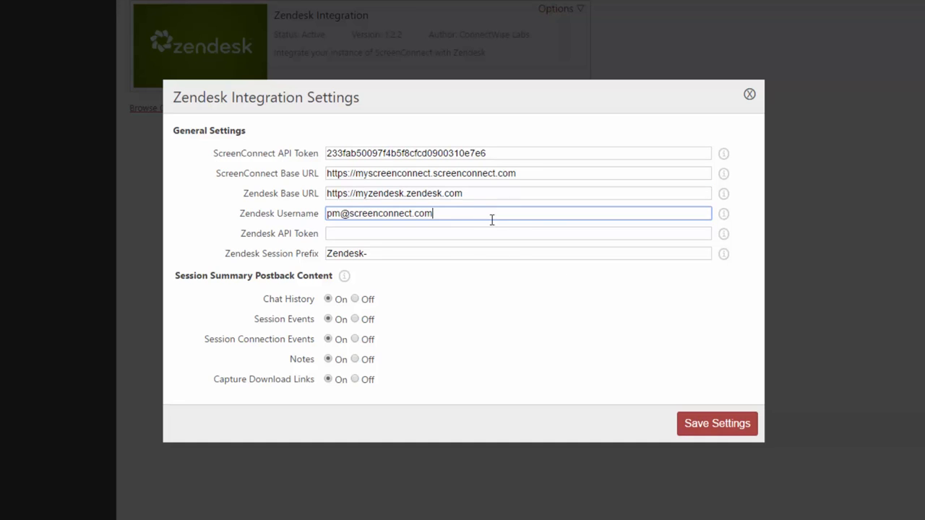
mouse_move(725, 219)
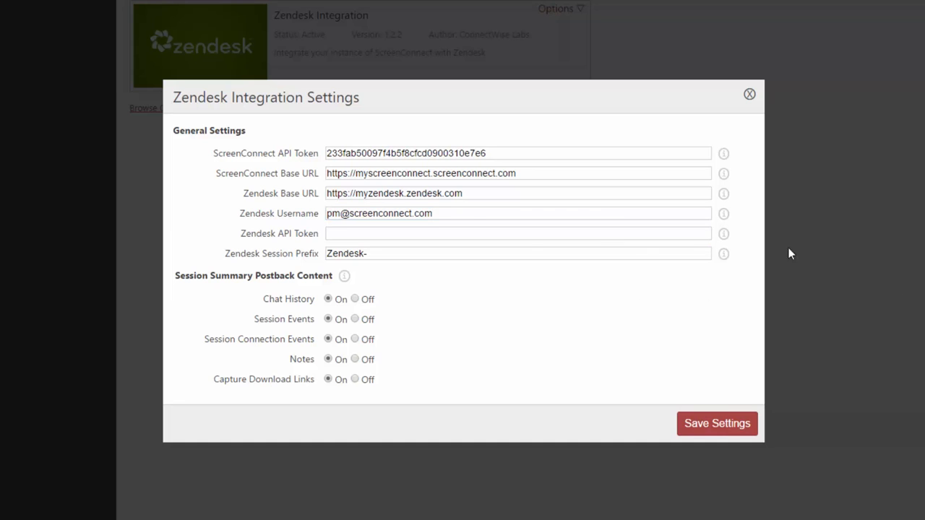
mouse_move(725, 236)
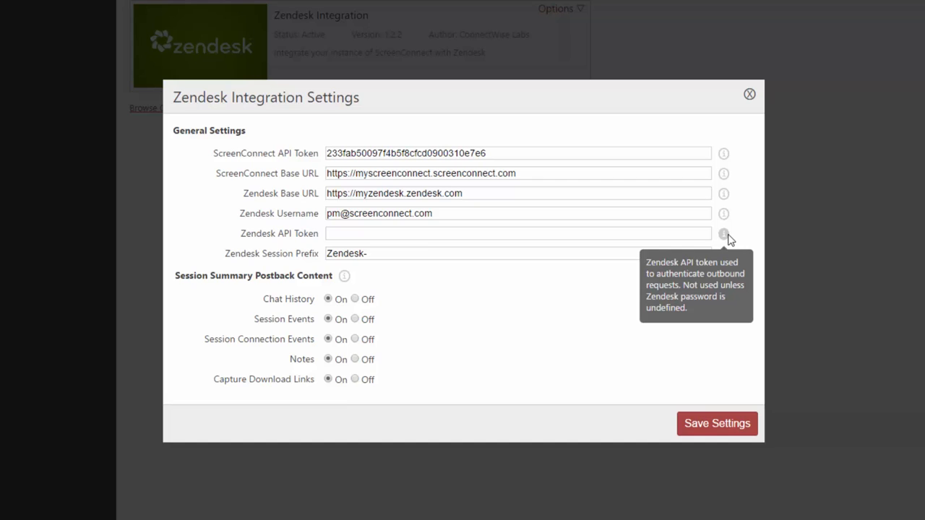
click(703, 235)
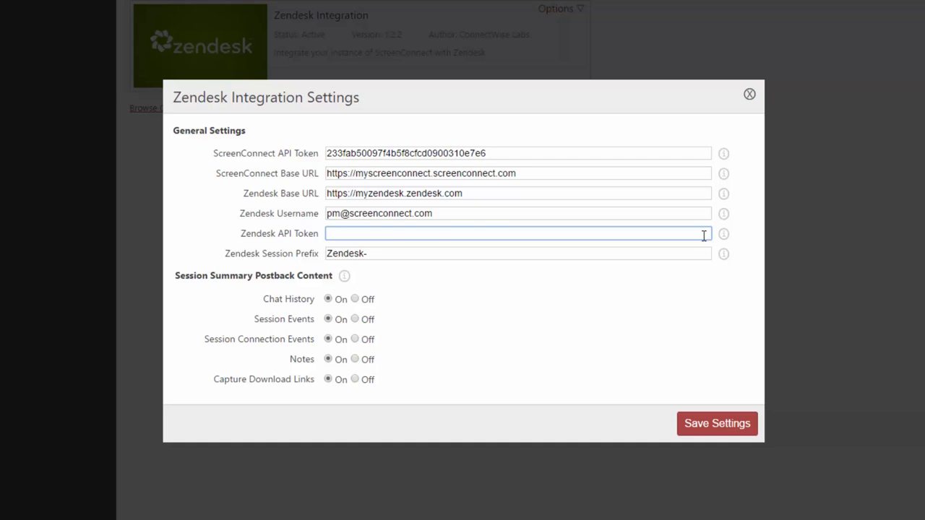
Step: Paste the Zendesk API token, set Notes to Off, and save the integration settings
key(ctrl+v)
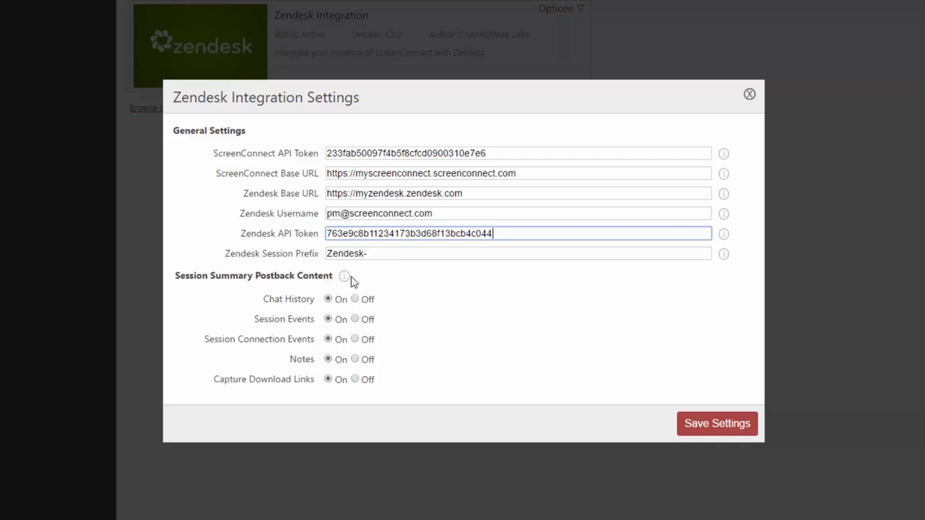
mouse_move(347, 281)
click(355, 360)
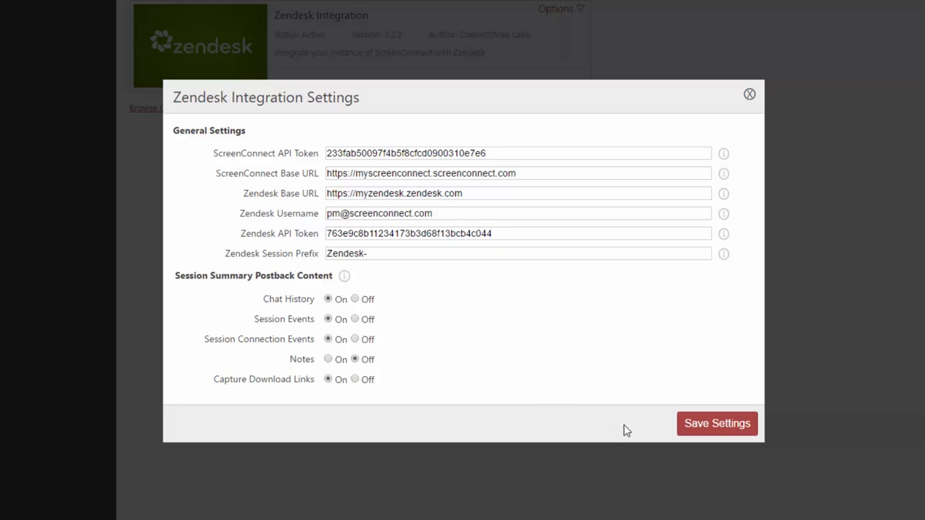
click(706, 436)
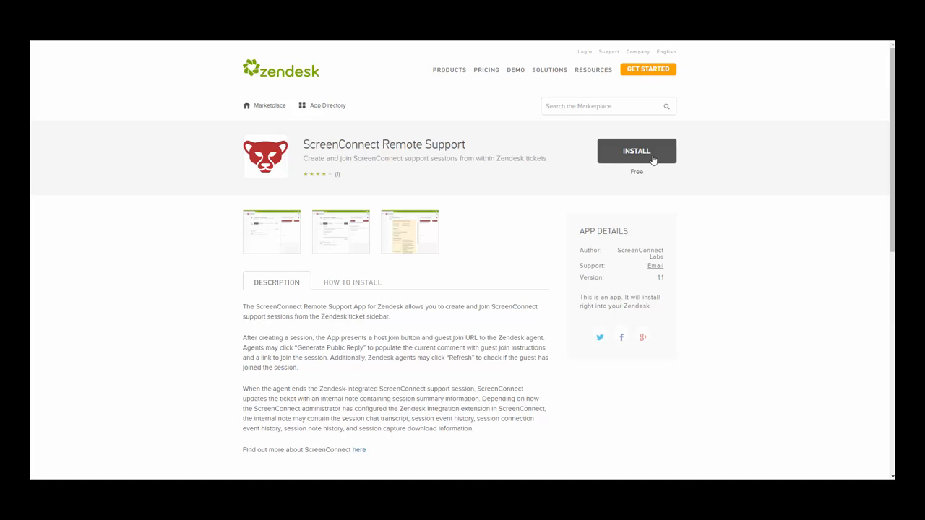
Step: Install the ScreenConnect Remote Support app into the chosen Zendesk account
click(652, 159)
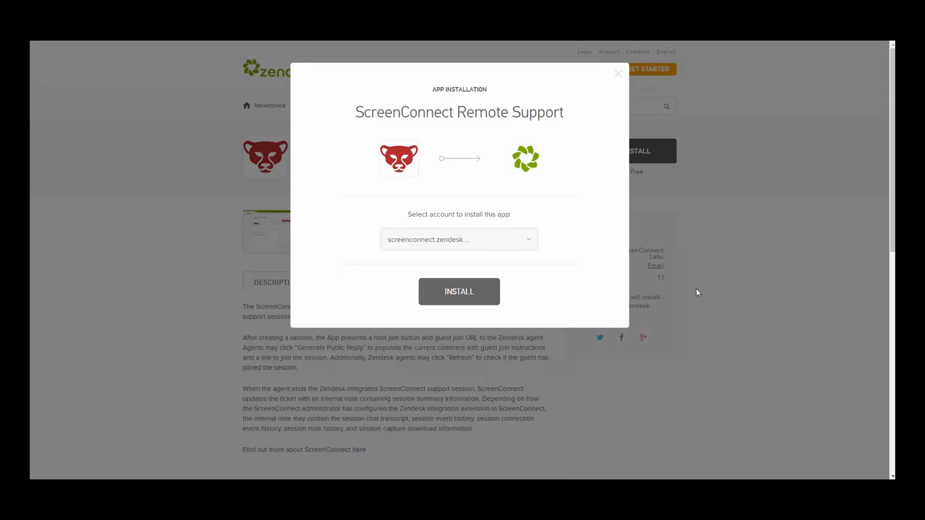
click(484, 303)
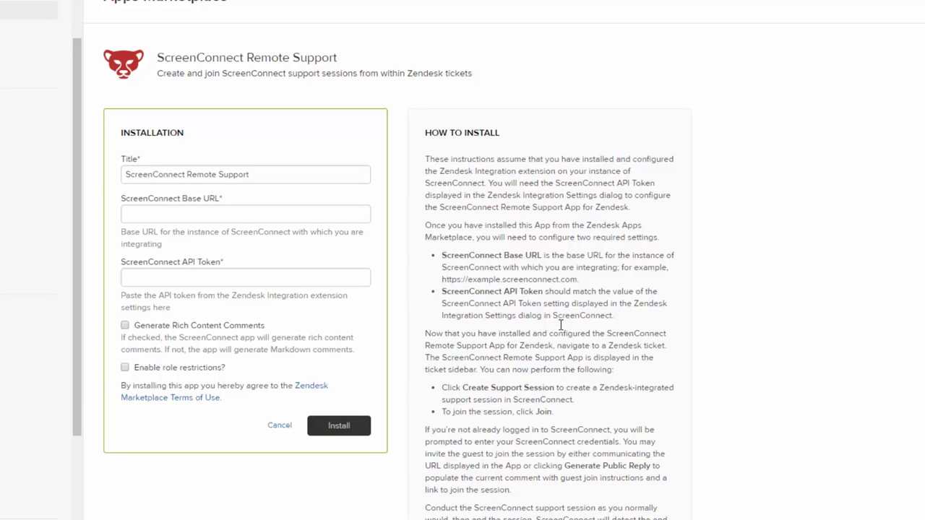
click(271, 214)
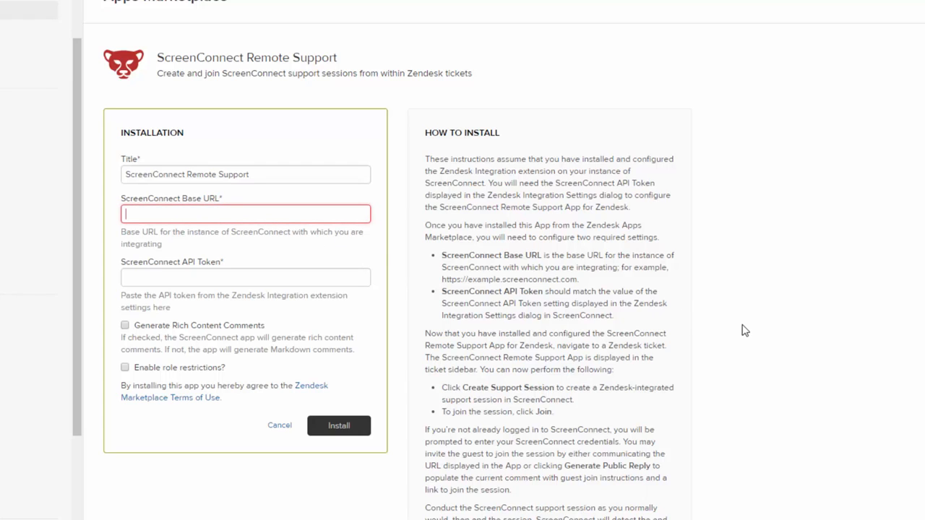
text(https://myscreenconnect.screenconnect.com)
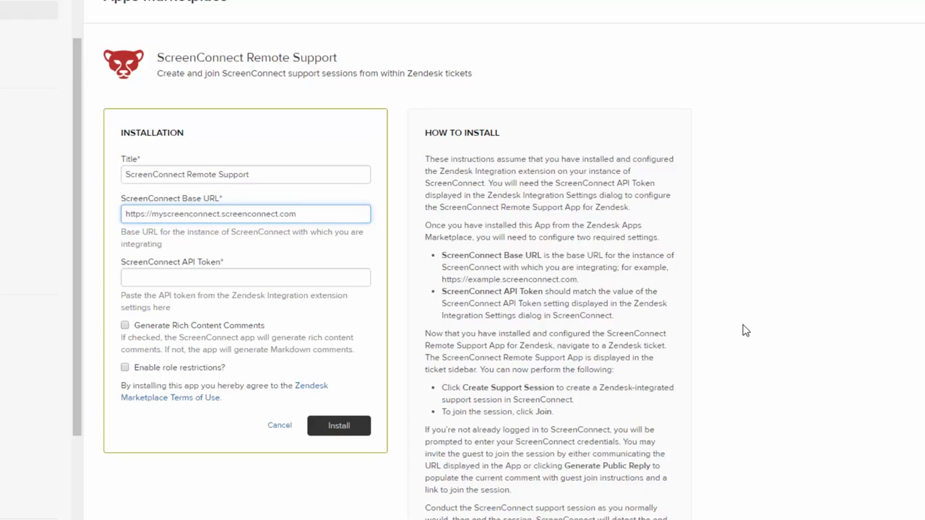
click(728, 329)
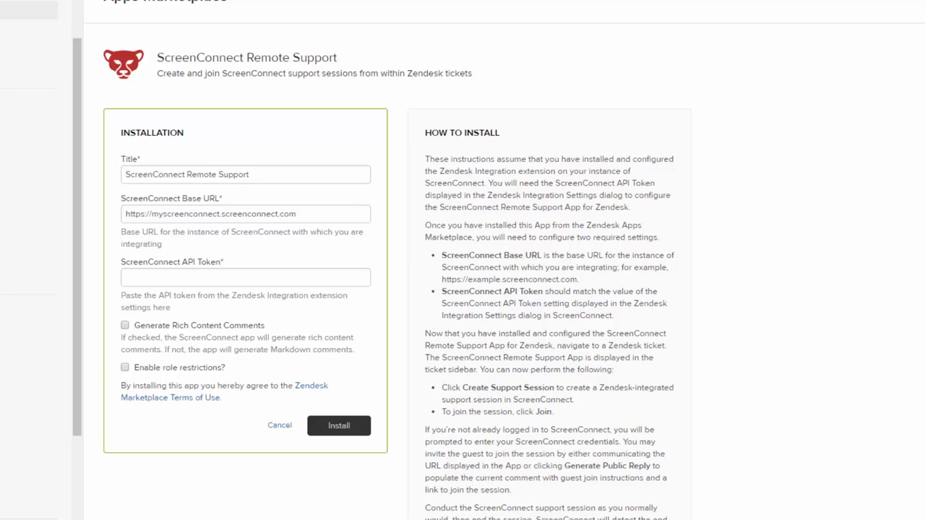
click(253, 280)
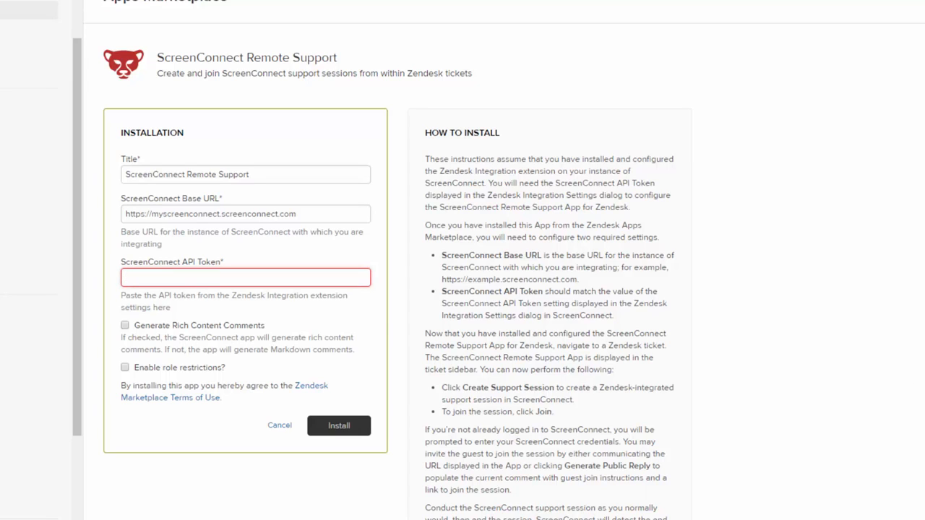
key(ctrl+v)
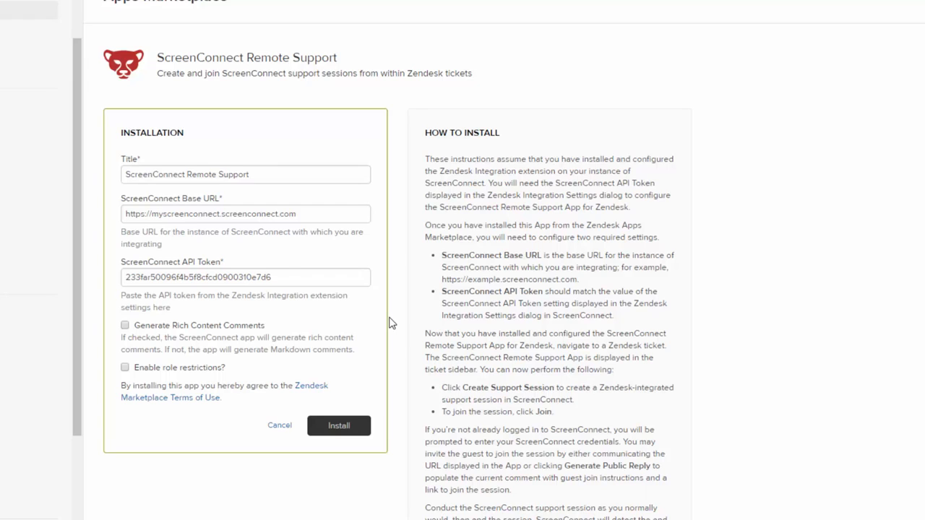
Step: Install the app with role restrictions left off after briefly trying Administrator and Agent
click(125, 368)
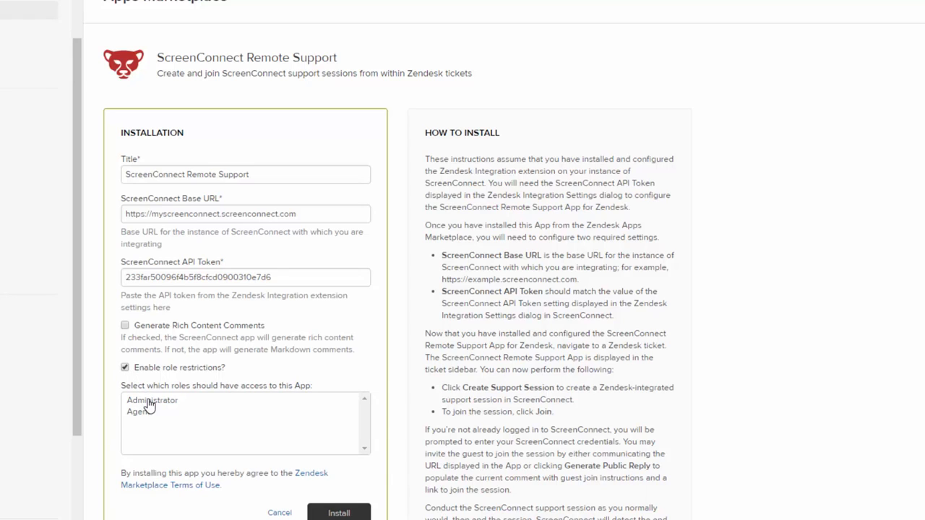
click(148, 403)
click(138, 417)
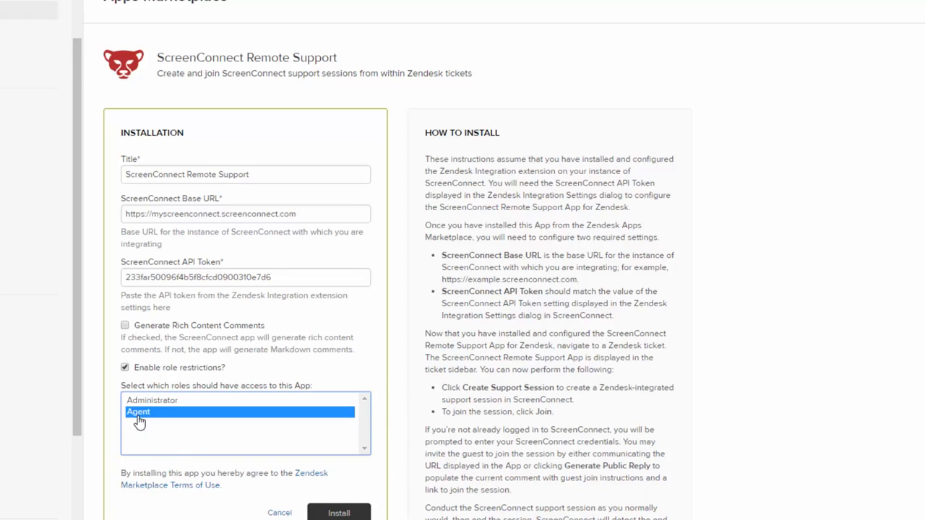
click(124, 369)
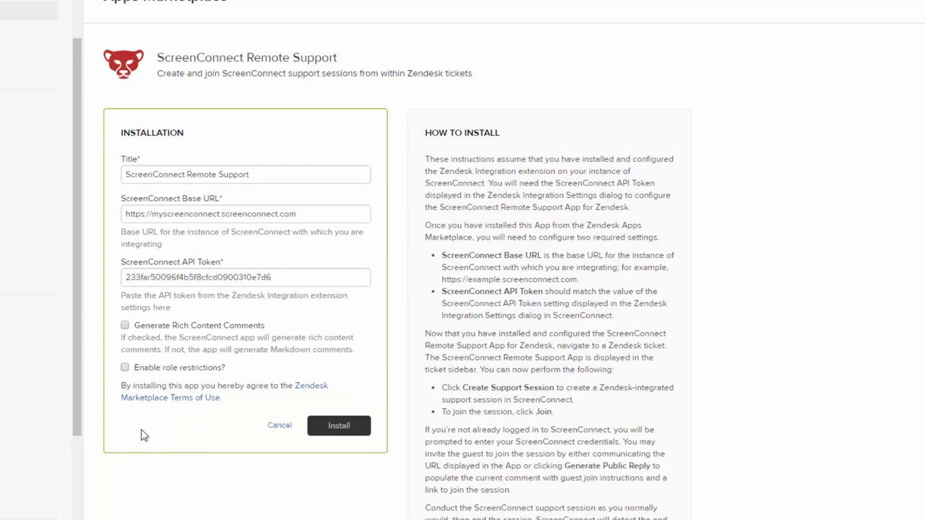
click(347, 432)
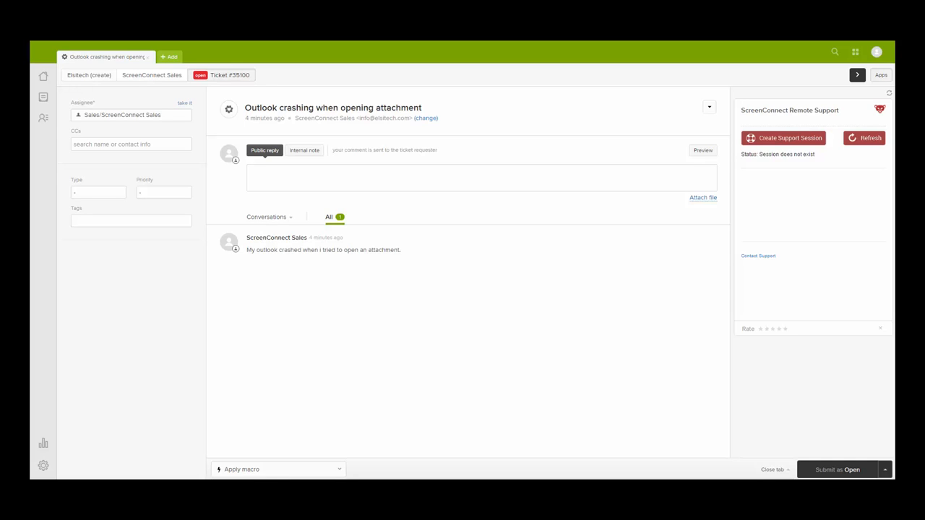
Step: Create a support session, copy its guest URL, and generate a public reply invitation
click(759, 143)
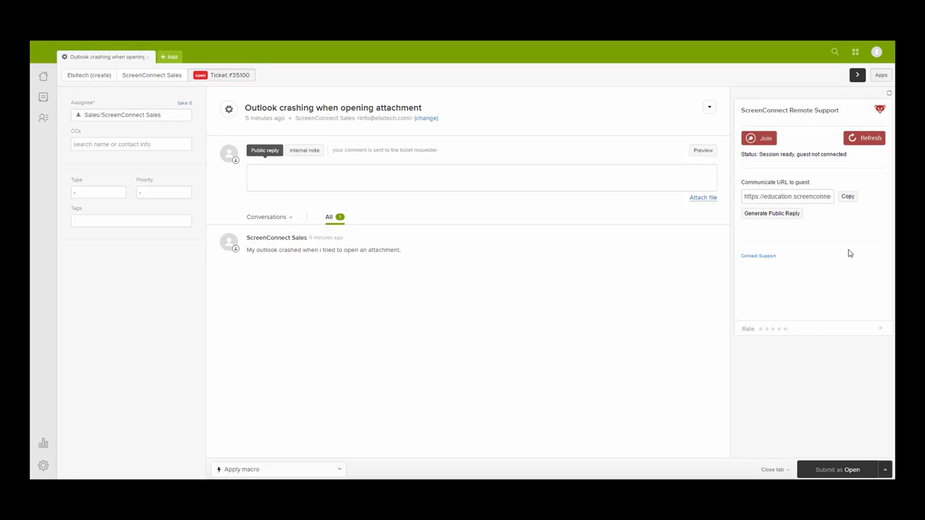
click(847, 196)
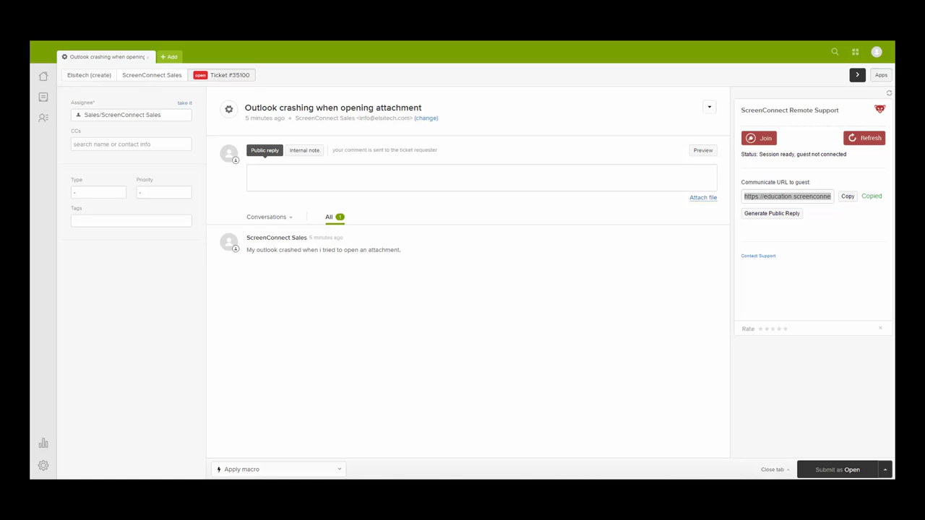
click(778, 221)
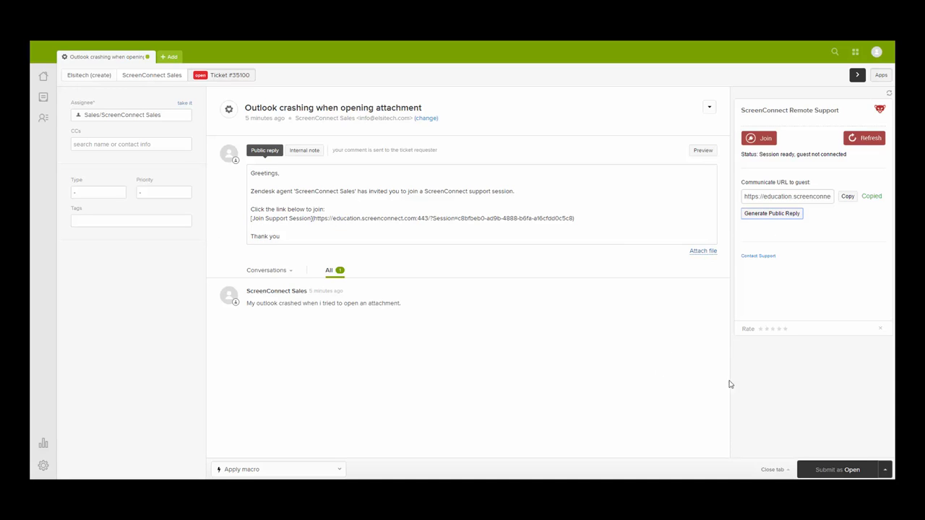
Step: Submit the invitation as Open, refresh the session status, and join as host
click(838, 470)
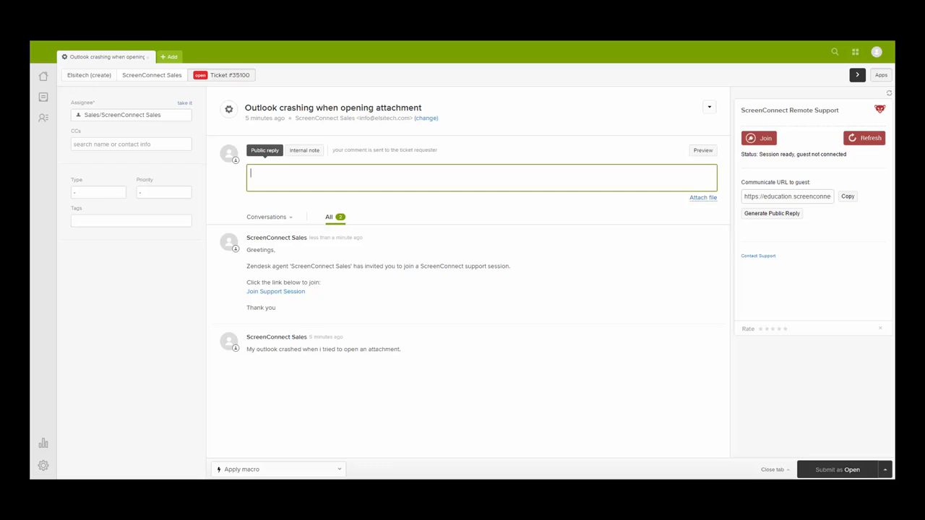
click(853, 139)
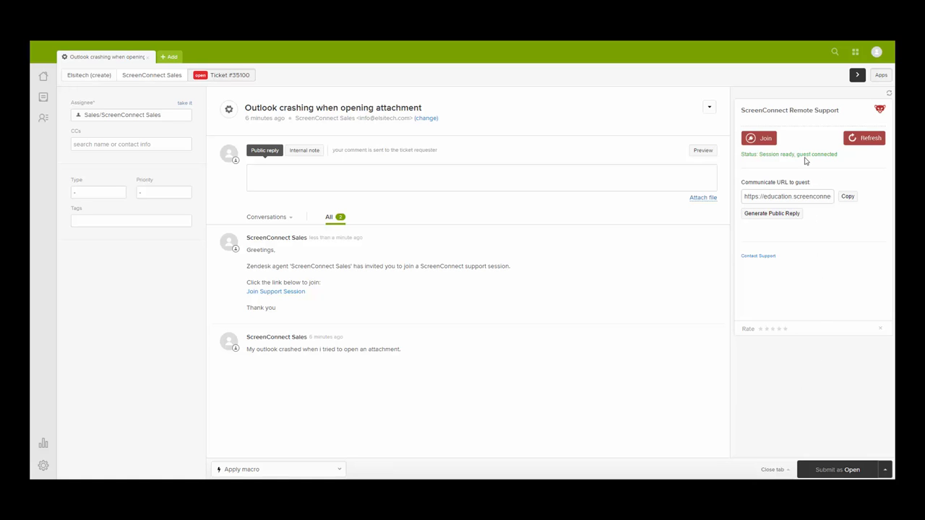
click(767, 140)
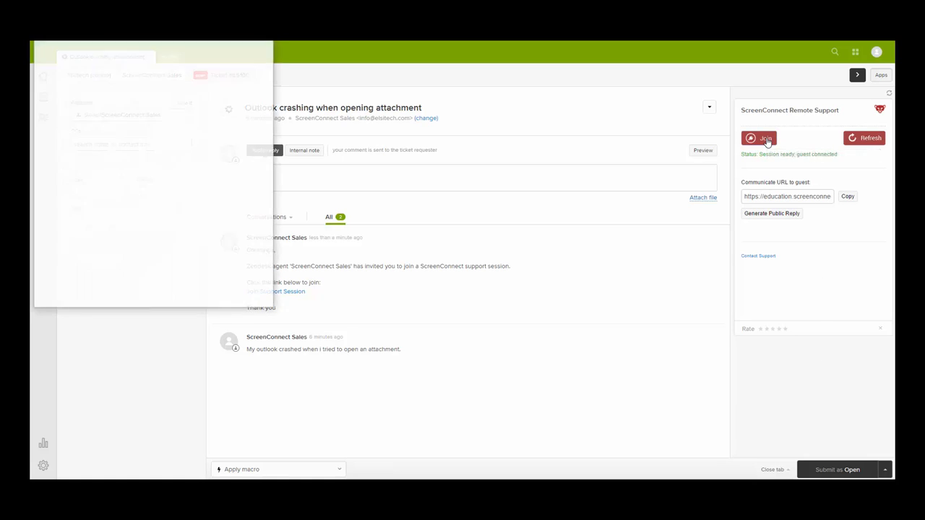
Step: View only remote monitor 1, open and close Messages, then end the session for everyone
click(392, 74)
click(425, 149)
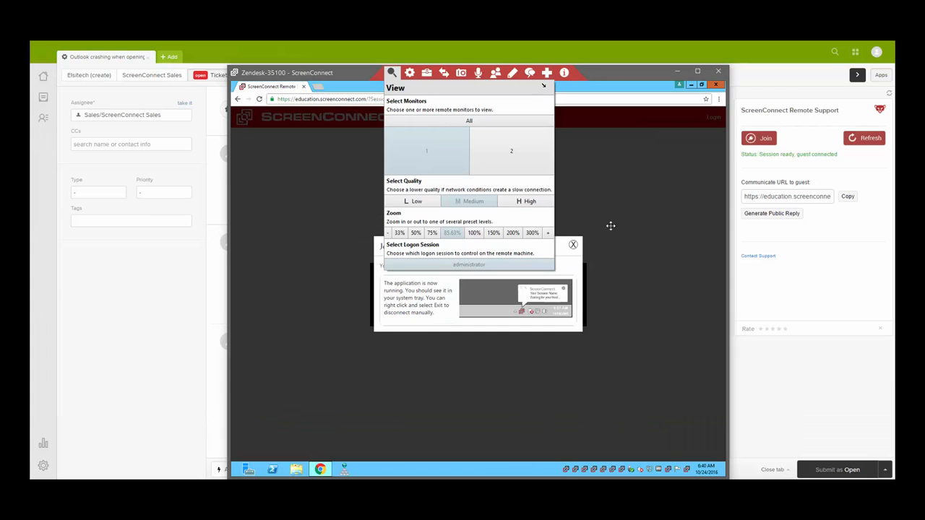
click(610, 227)
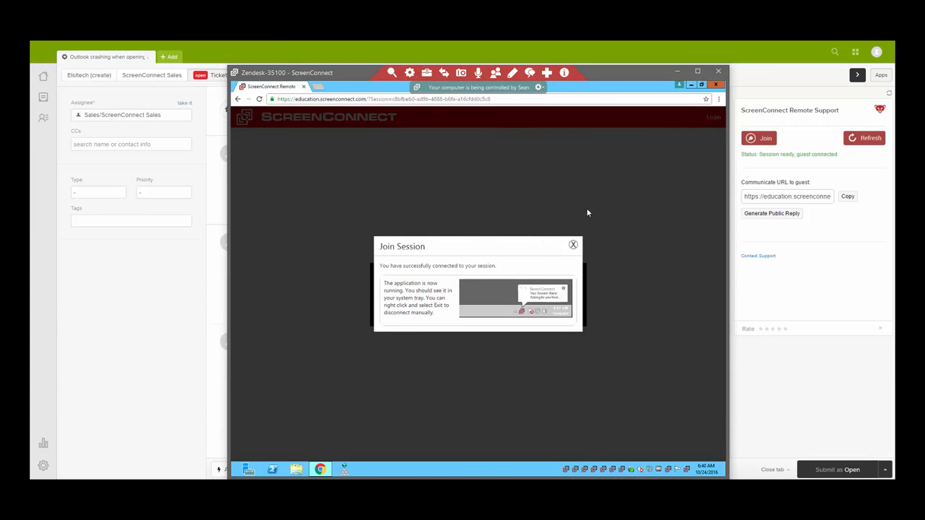
click(528, 74)
click(609, 327)
click(719, 73)
click(429, 300)
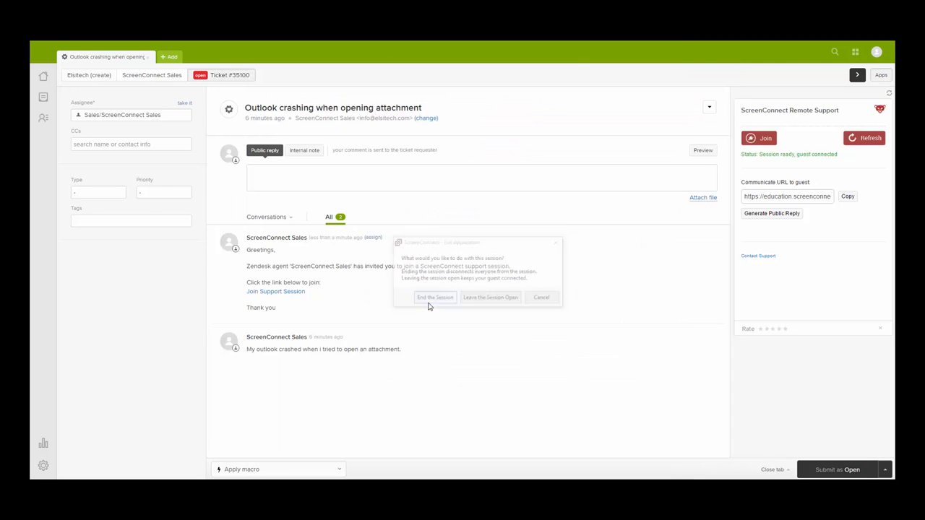
Step: Scroll through ticket #35100's Support Session Summary down to its Download Video link
scroll(509, 391, down, 2)
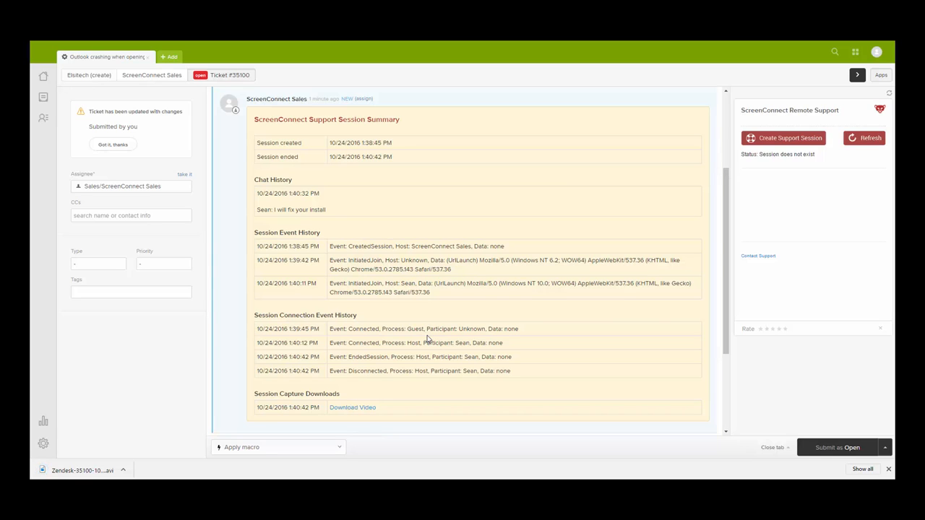
scroll(427, 339, up, 1)
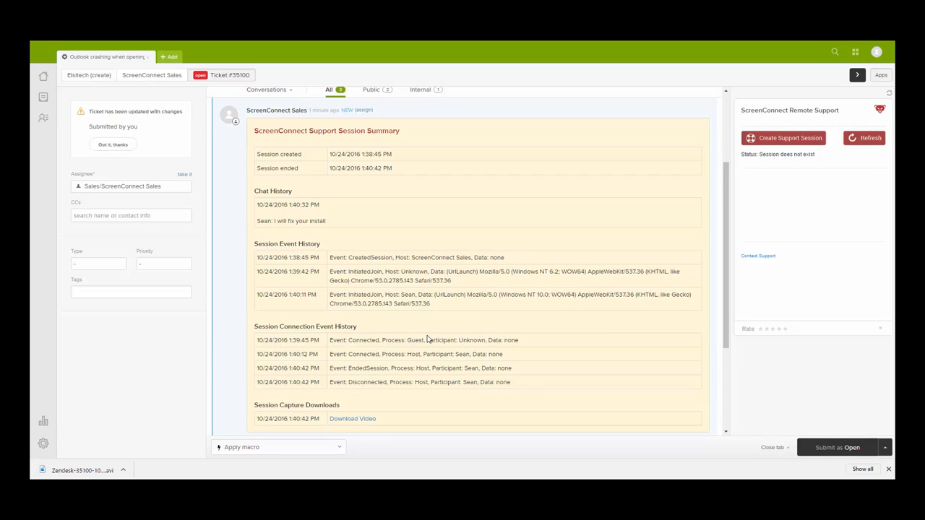